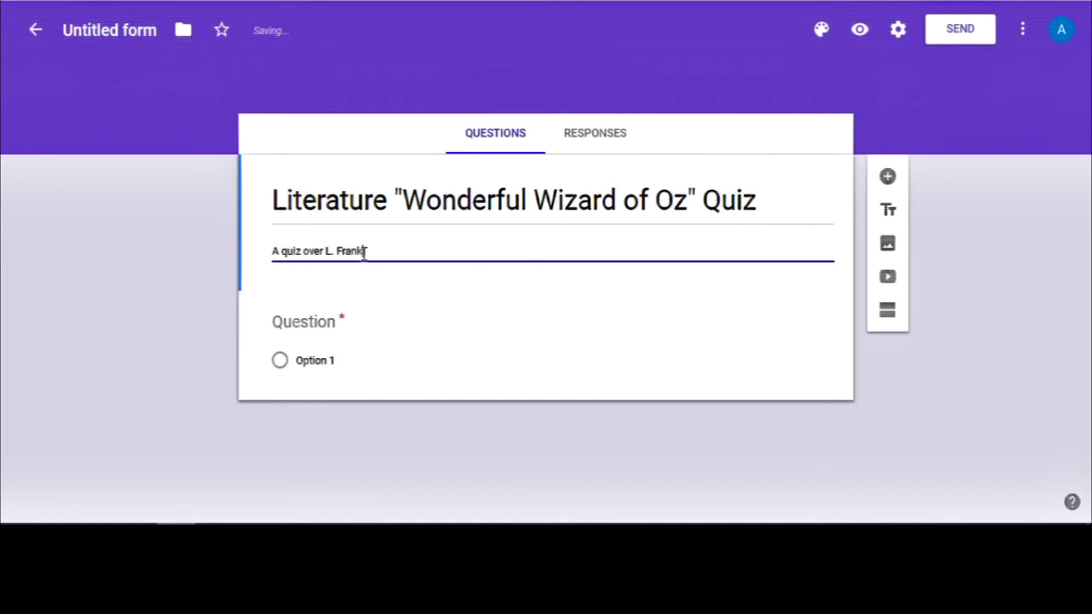
# - Complete the form description so it reads "A quiz over L. Frank Baum's novel"
pyautogui.write('novel')
# - Enter "Who is the primary protagonist of this novel?" as the first question, keeping the Multiple choice type
pyautogui.click(475, 335)
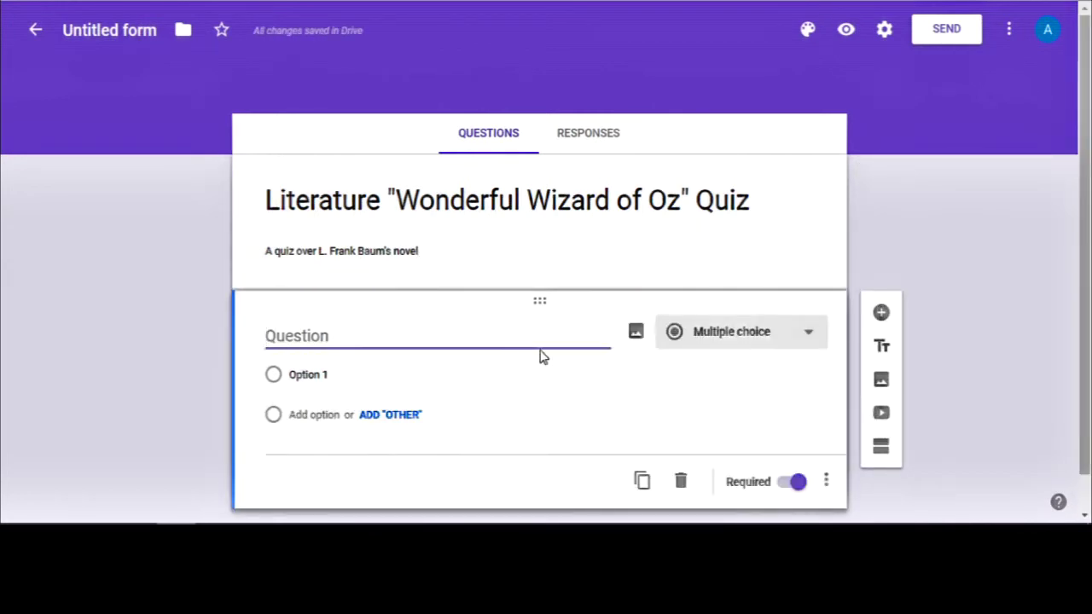
pyautogui.click(713, 343)
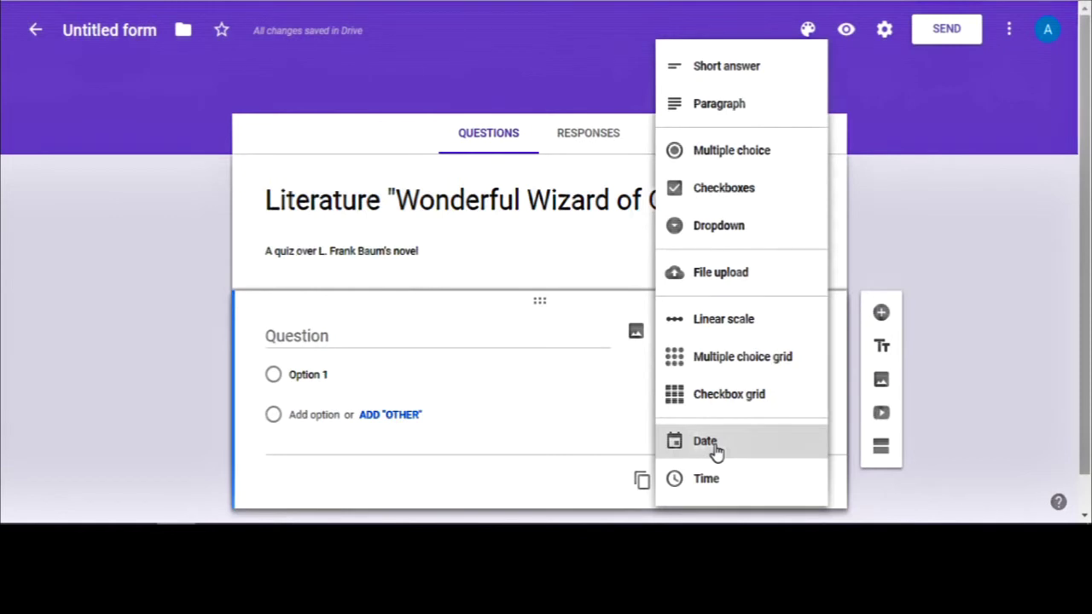
pyautogui.click(395, 337)
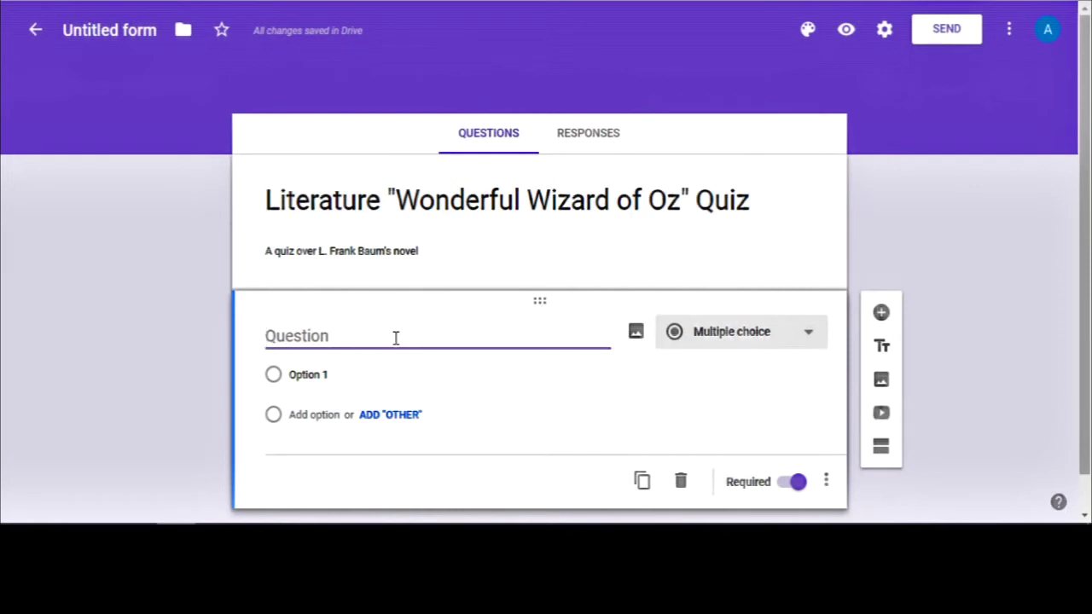
pyautogui.write('Who is the p')
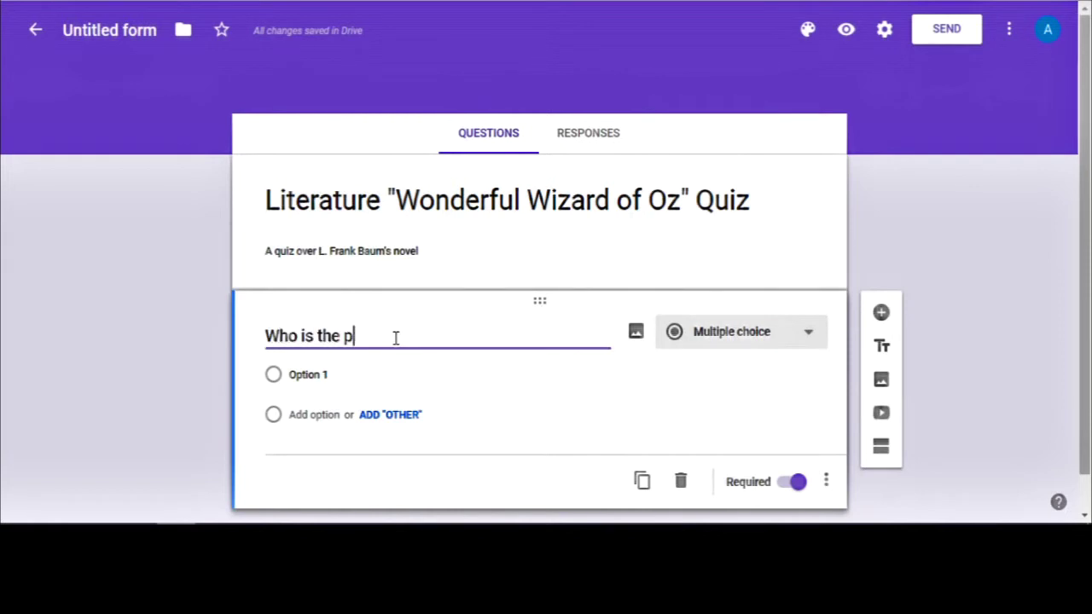
pyautogui.write('rimary protagonist of')
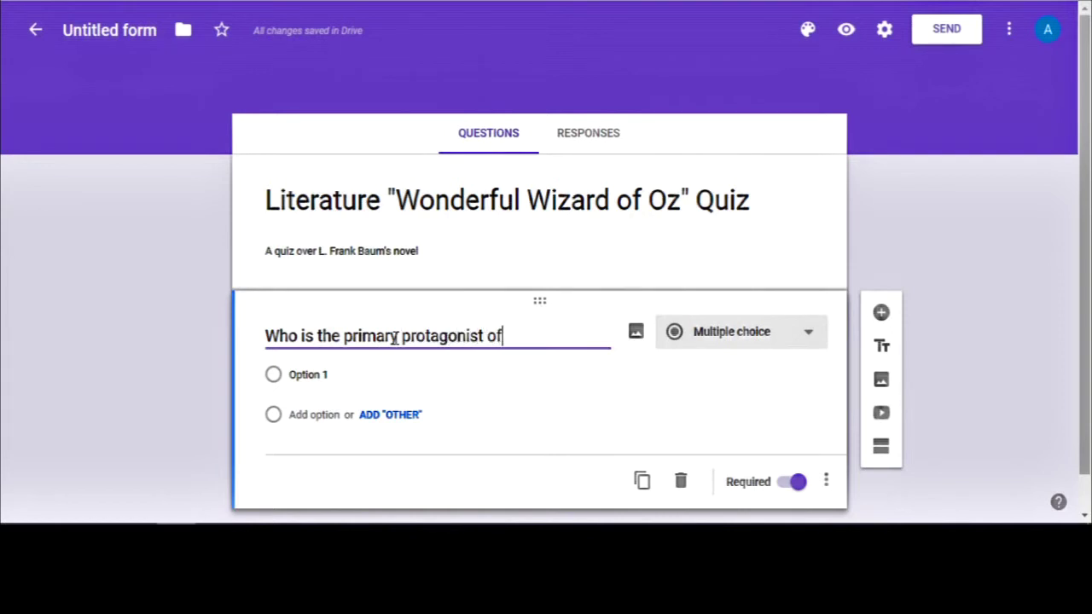
pyautogui.write(' this novel?')
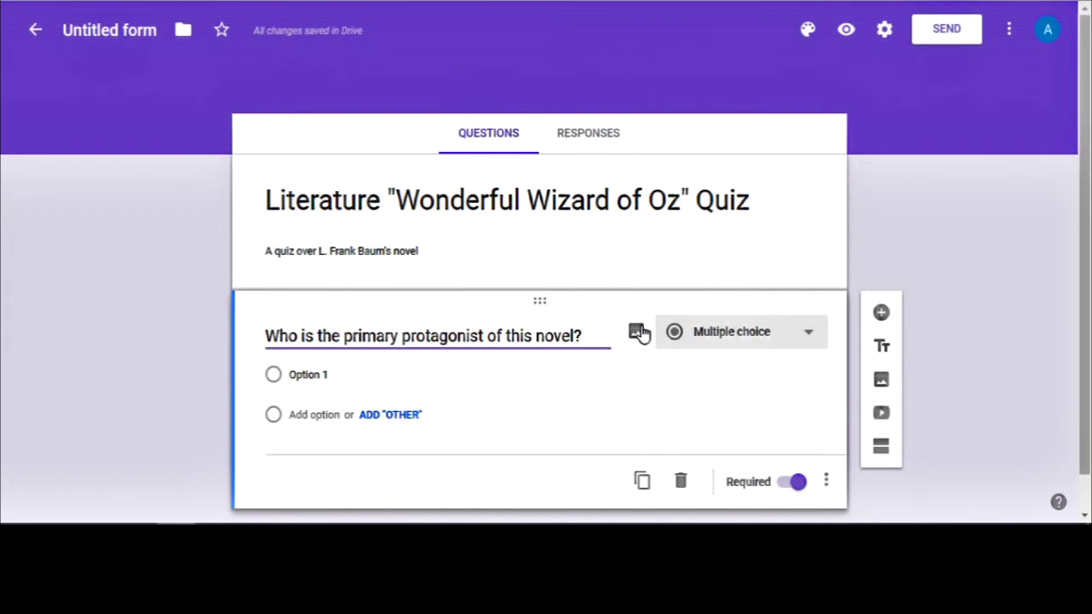
# - Set the question's first two answer options to "Dorothy" and "The Wizard of Oz"
pyautogui.click(386, 374)
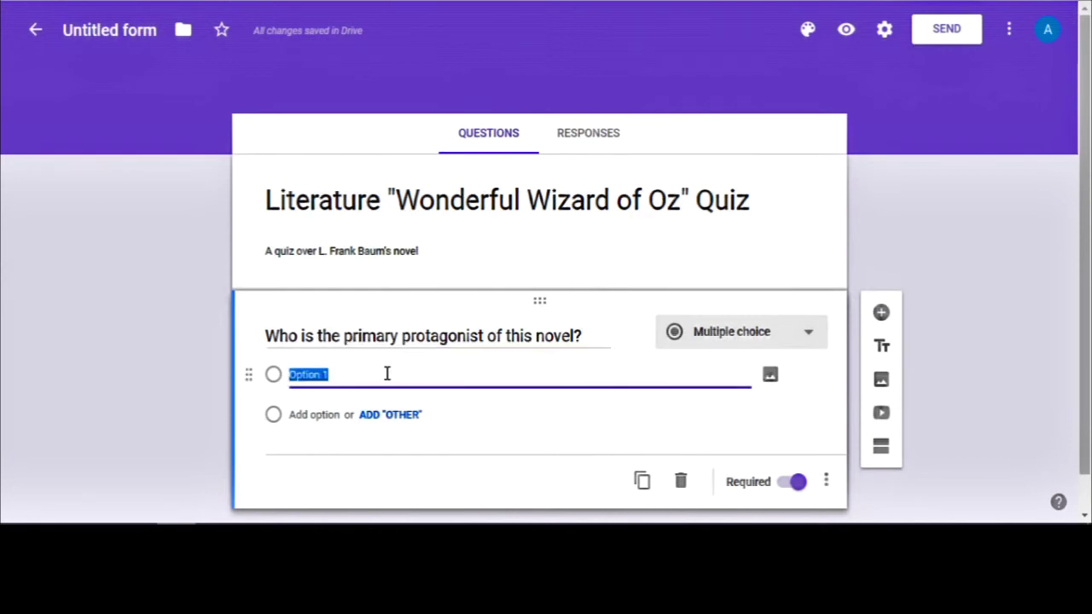
pyautogui.write('Dorothy')
pyautogui.press('Return')
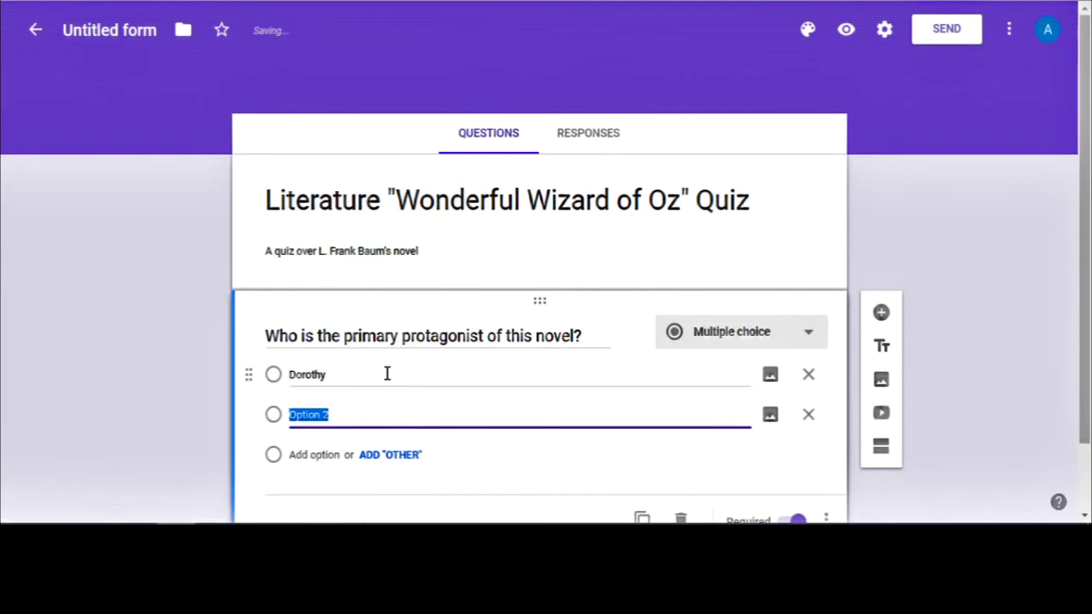
pyautogui.write('The Wiza')
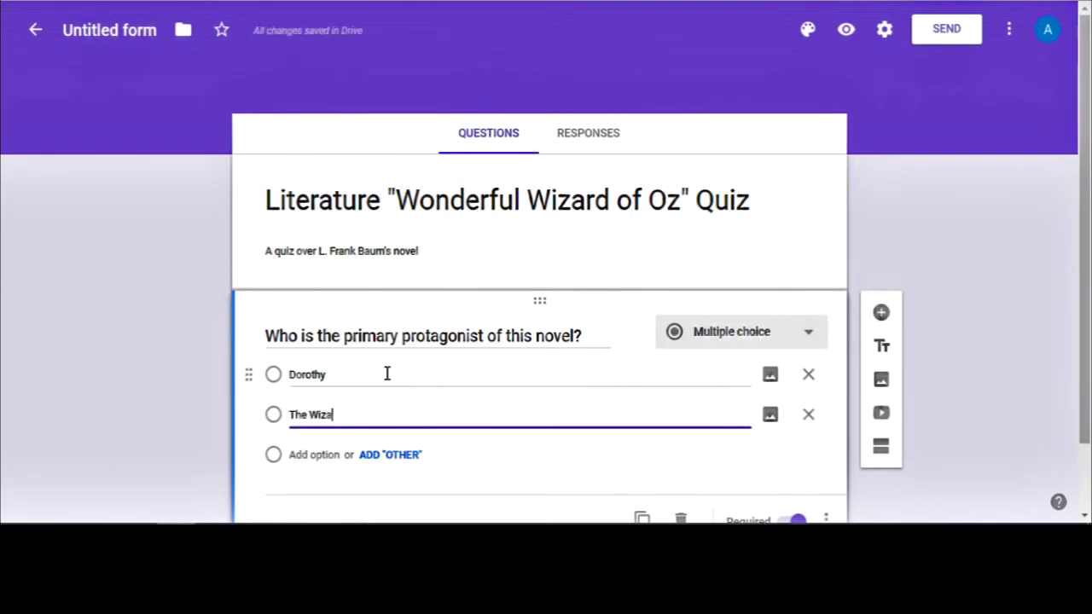
pyautogui.write('rd of Oz')
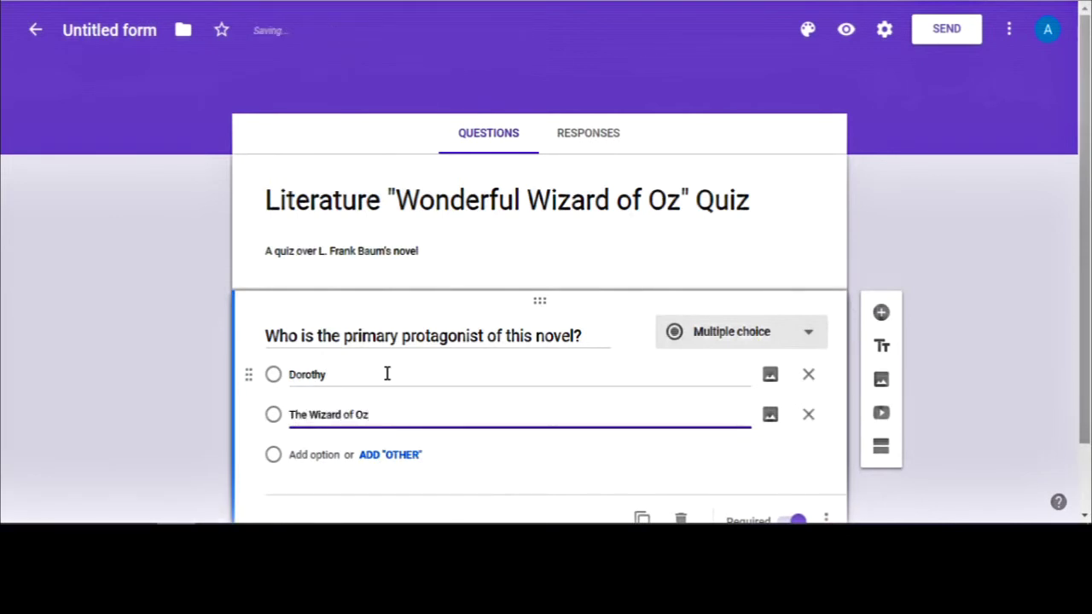
# - Add "The Wicked Witch of the West" and "The Good Witch of the North" as the third and fourth answer options
pyautogui.press('Return')
pyautogui.write('The Wicke')
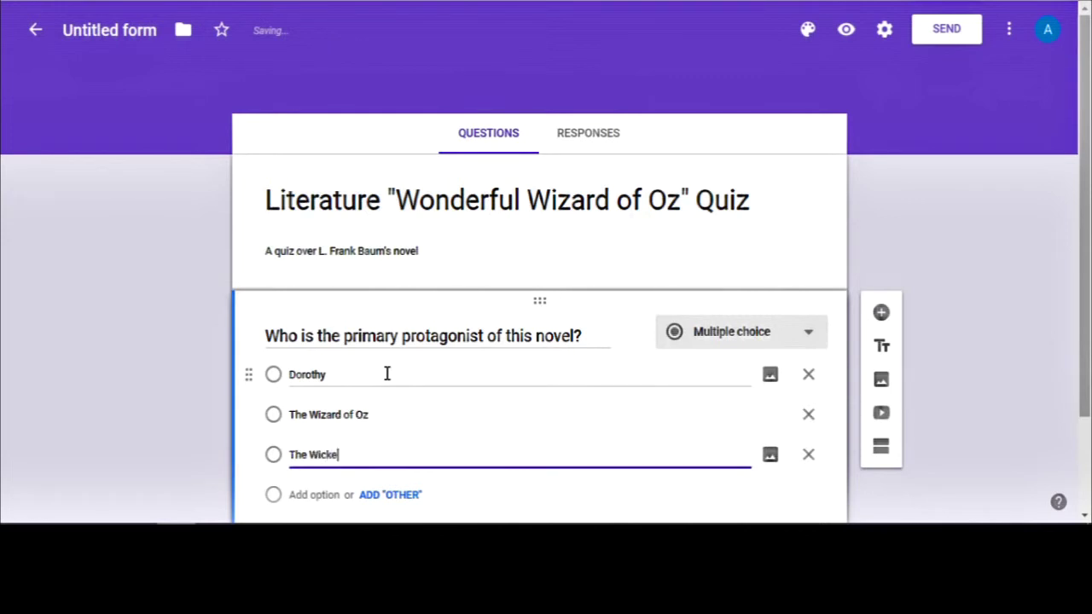
pyautogui.write('d Witch of the ')
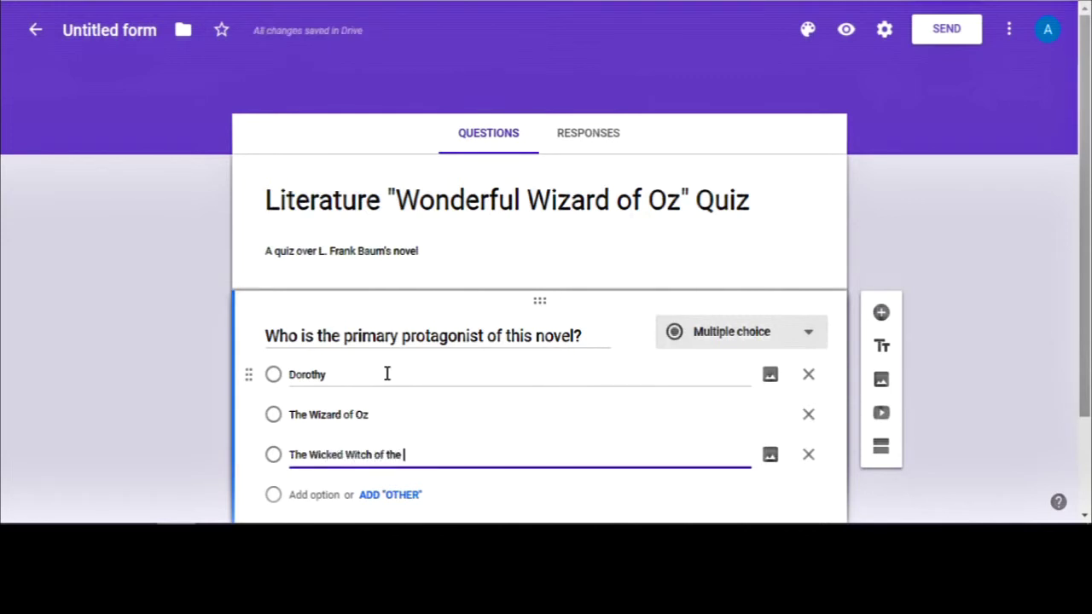
pyautogui.write('West')
pyautogui.press('Return')
pyautogui.write('The ')
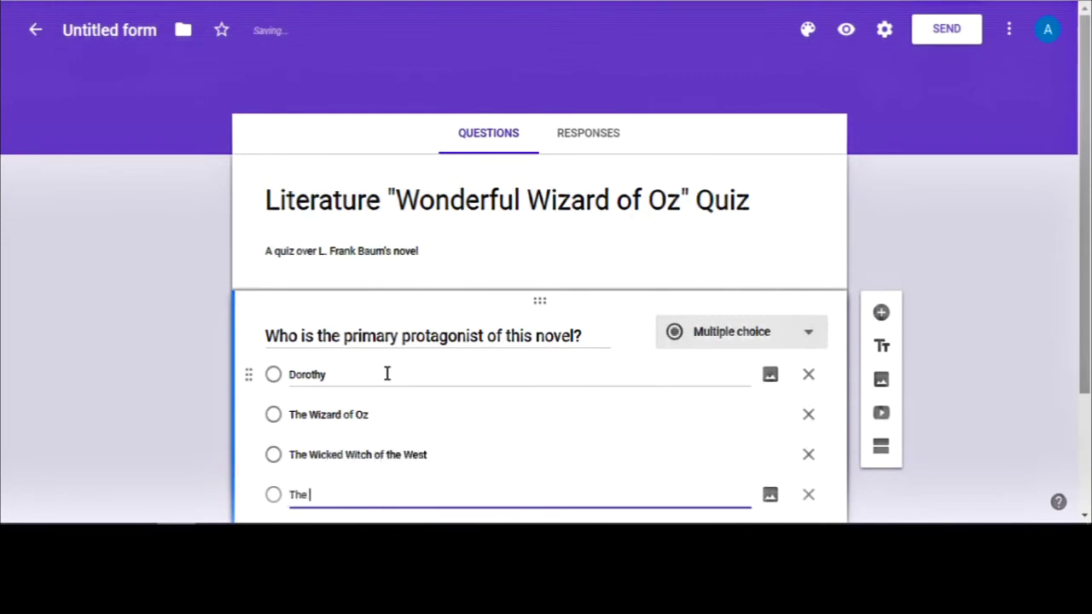
pyautogui.write('Good Witch of')
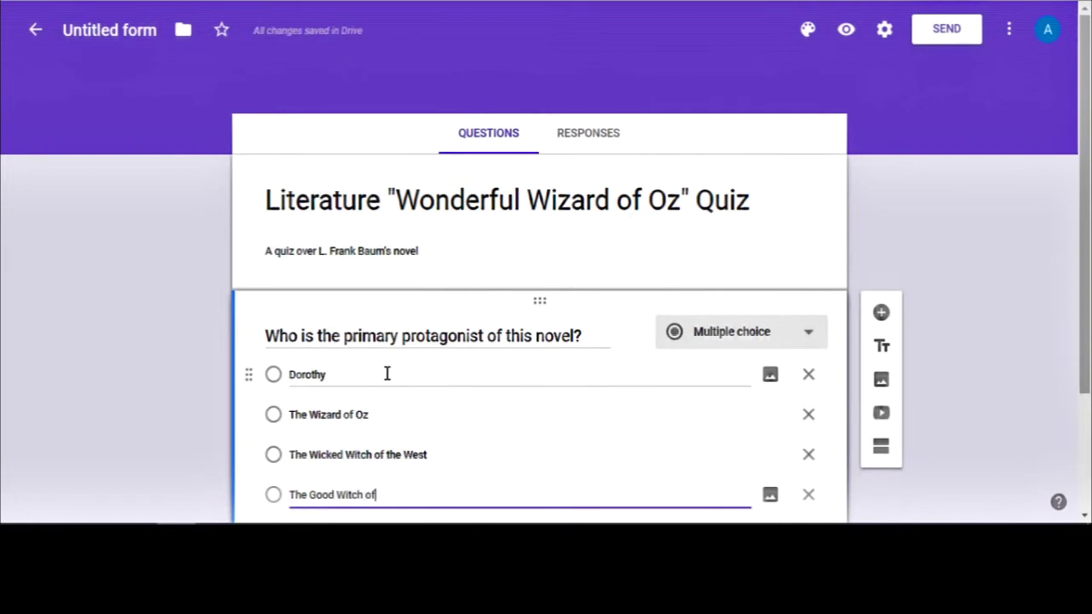
pyautogui.write(' the North')
pyautogui.scroll(-1, 368, 471)
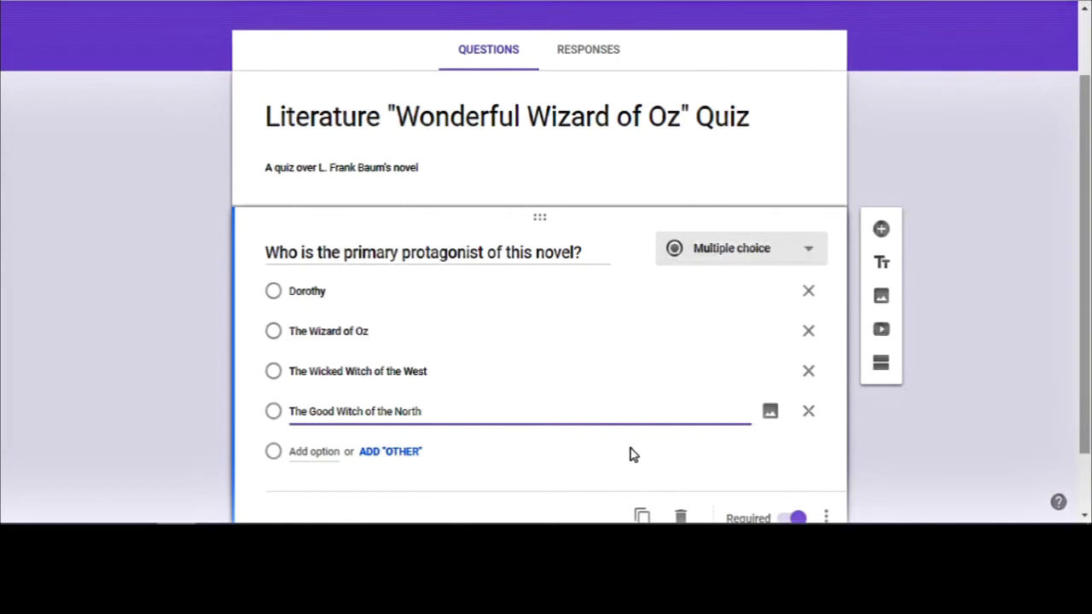
pyautogui.scroll(-1, 853, 507)
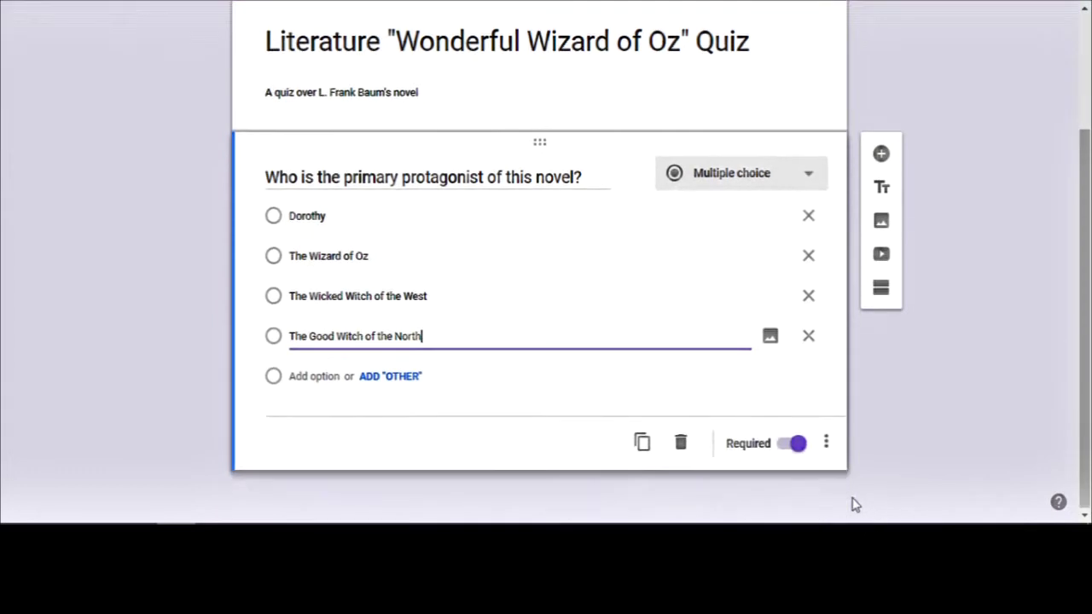
pyautogui.click(825, 445)
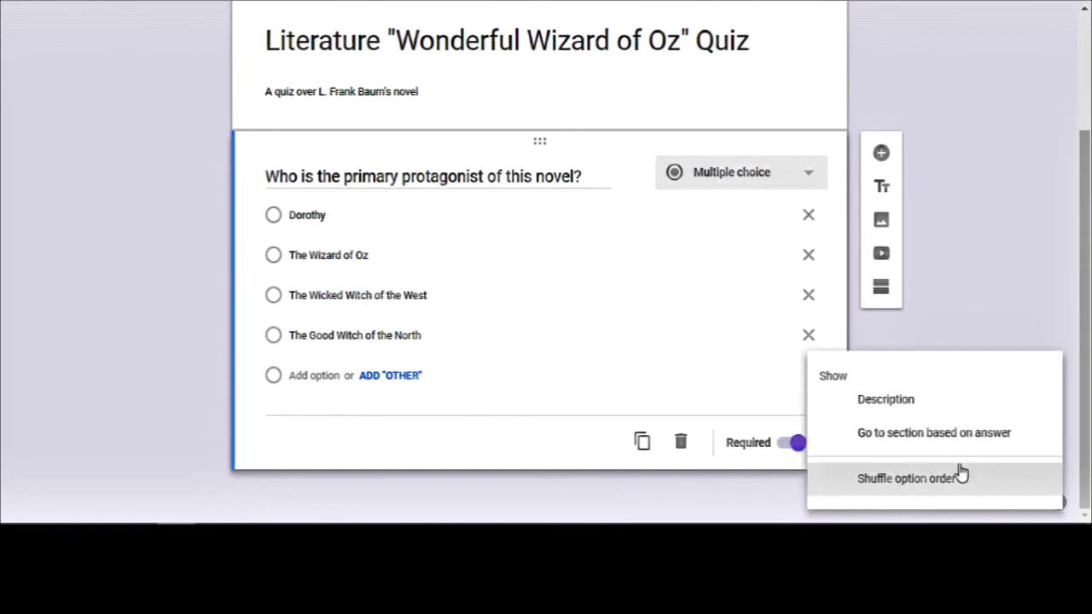
pyautogui.click(961, 333)
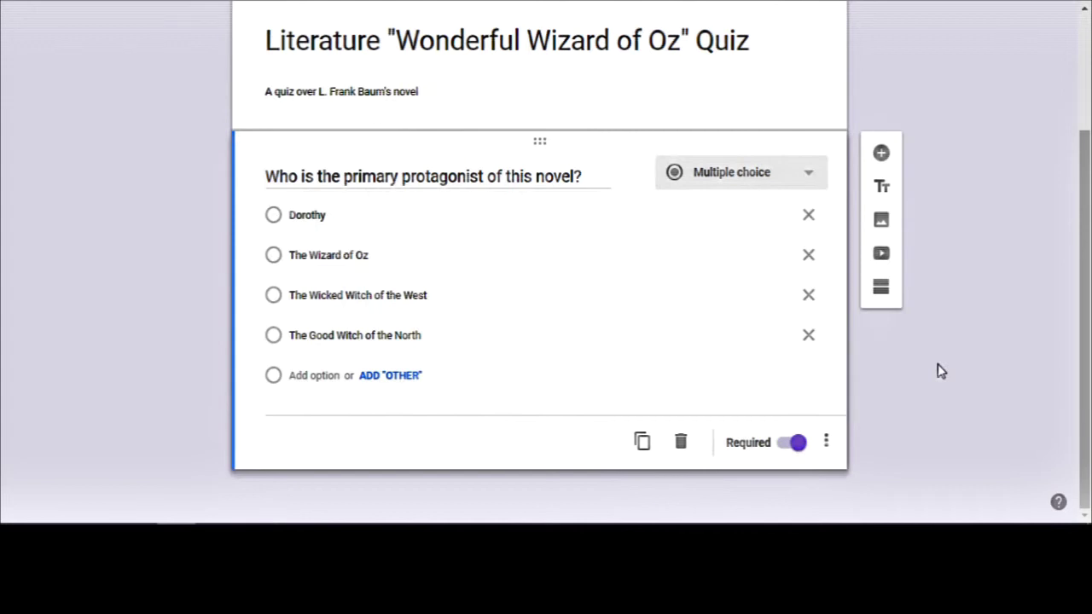
# - Add a required short-answer question titled "Name" and move it above the protagonist question
pyautogui.click(880, 154)
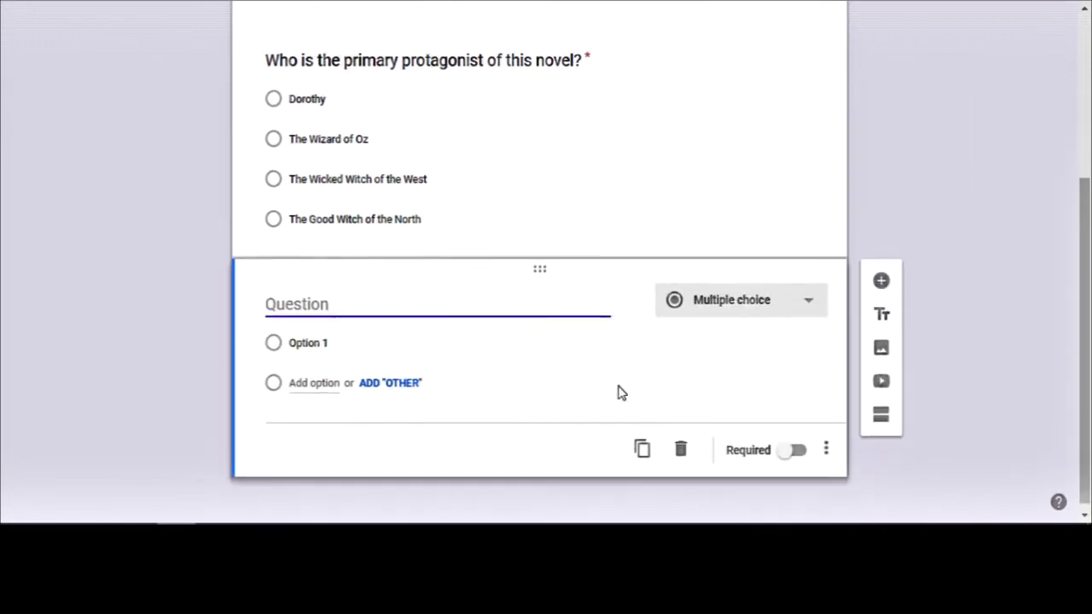
pyautogui.write('Name')
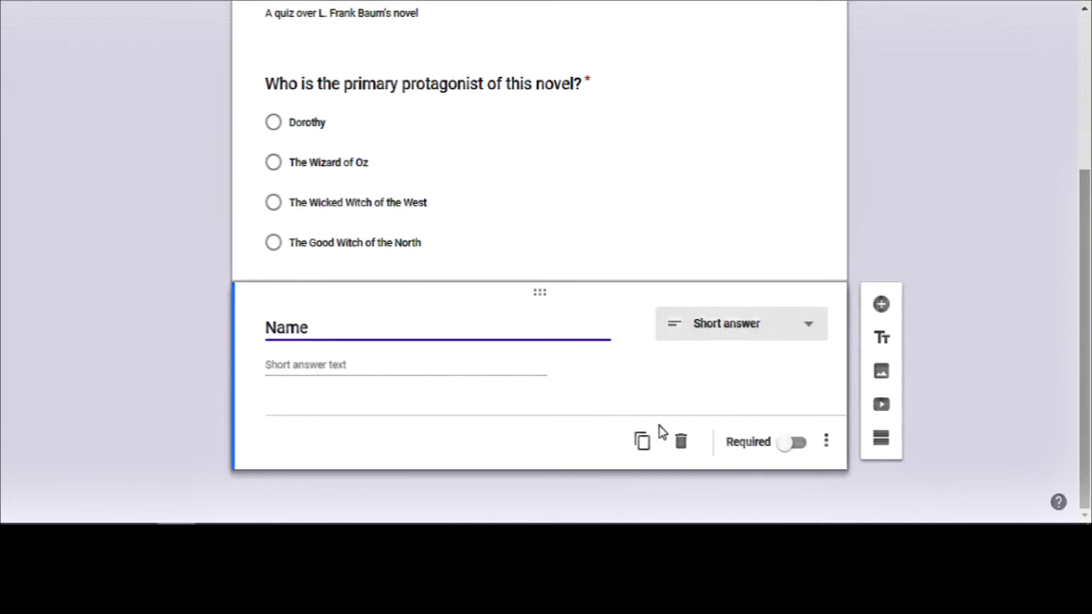
pyautogui.click(798, 447)
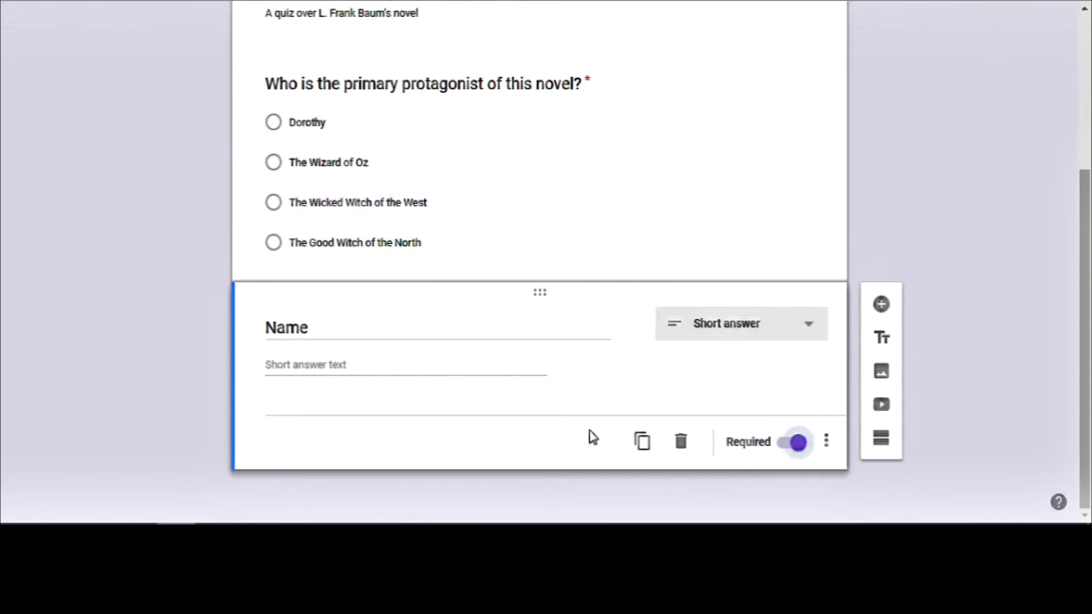
pyautogui.moveTo(539, 290); pyautogui.dragTo(546, 192)
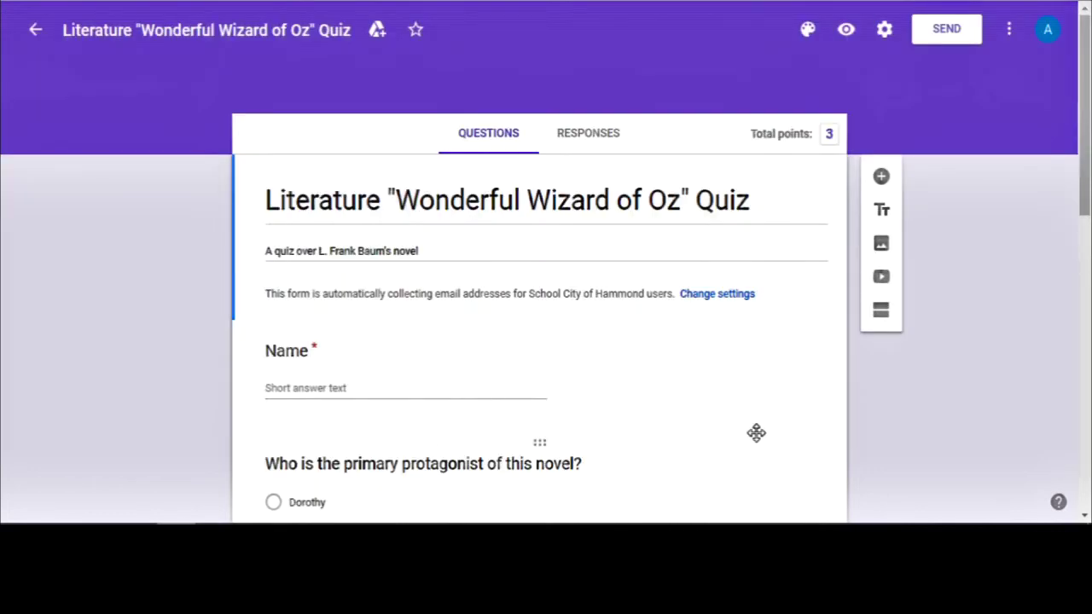
# - Open the primary protagonist question for editing
pyautogui.scroll(-1, 757, 432)
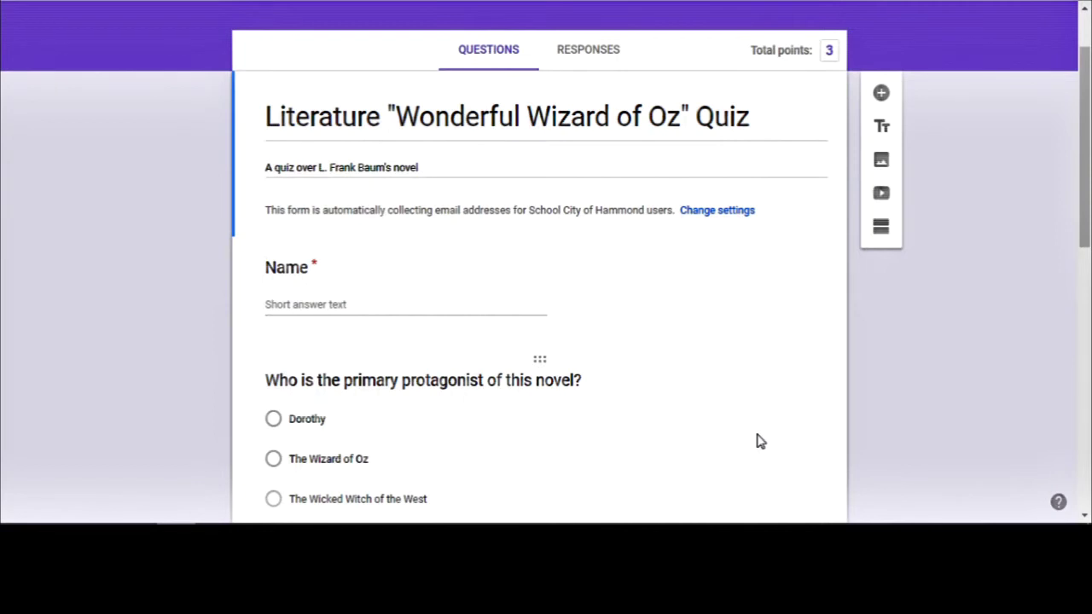
pyautogui.scroll(1, 756, 441)
pyautogui.click(555, 402)
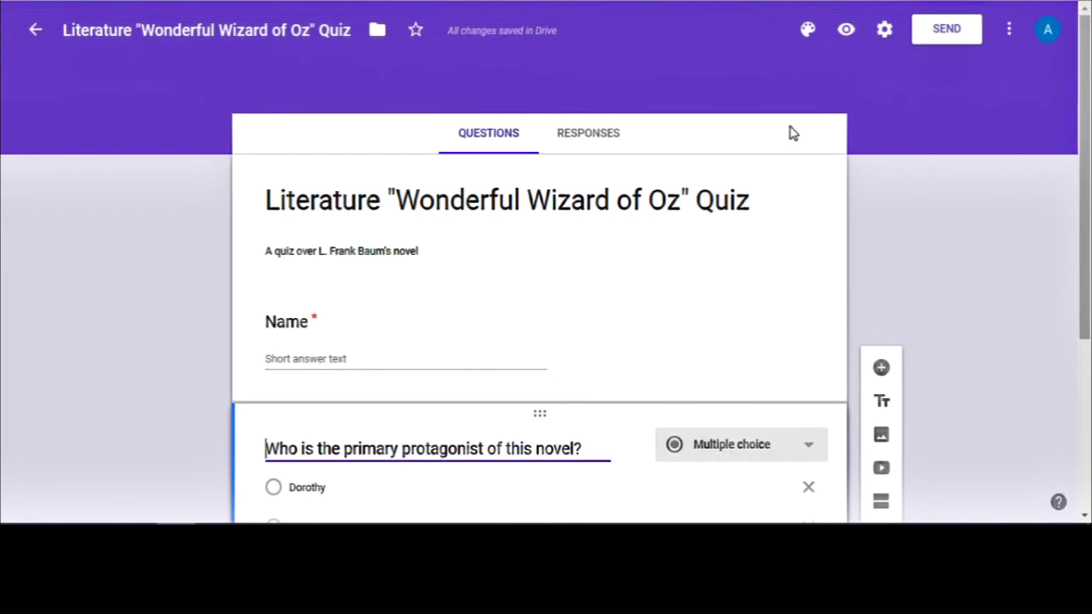
# - Turn on "Make this a quiz" in the form's settings and save them
pyautogui.click(884, 29)
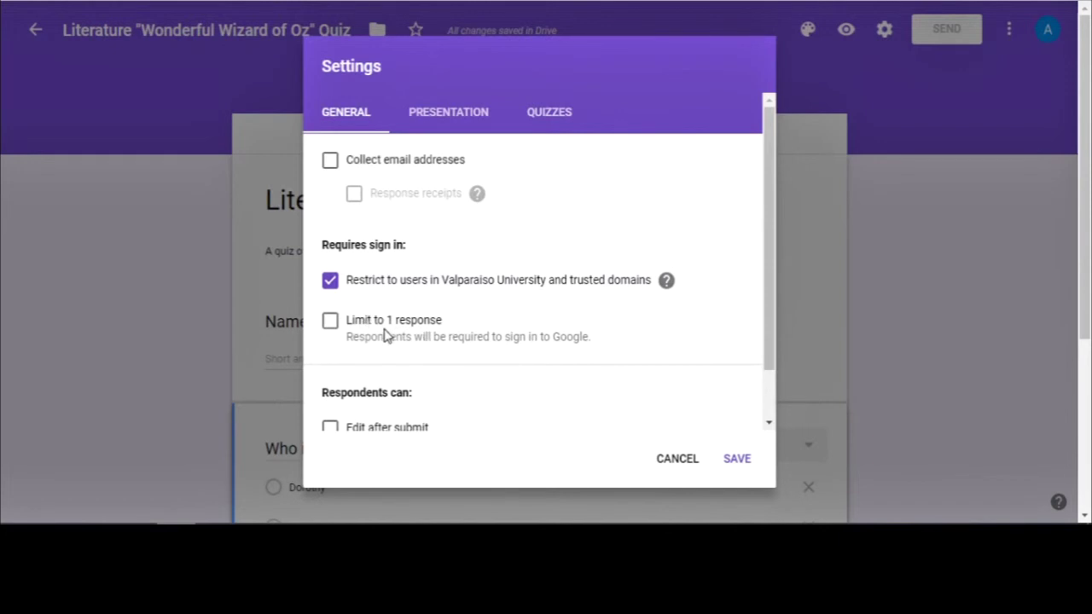
pyautogui.click(537, 122)
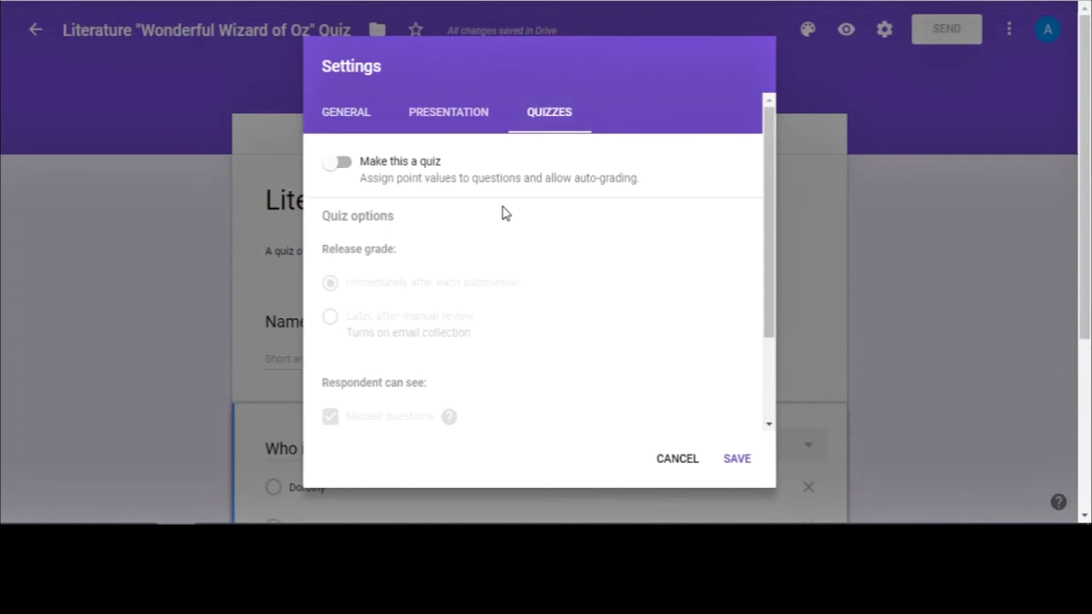
pyautogui.click(351, 169)
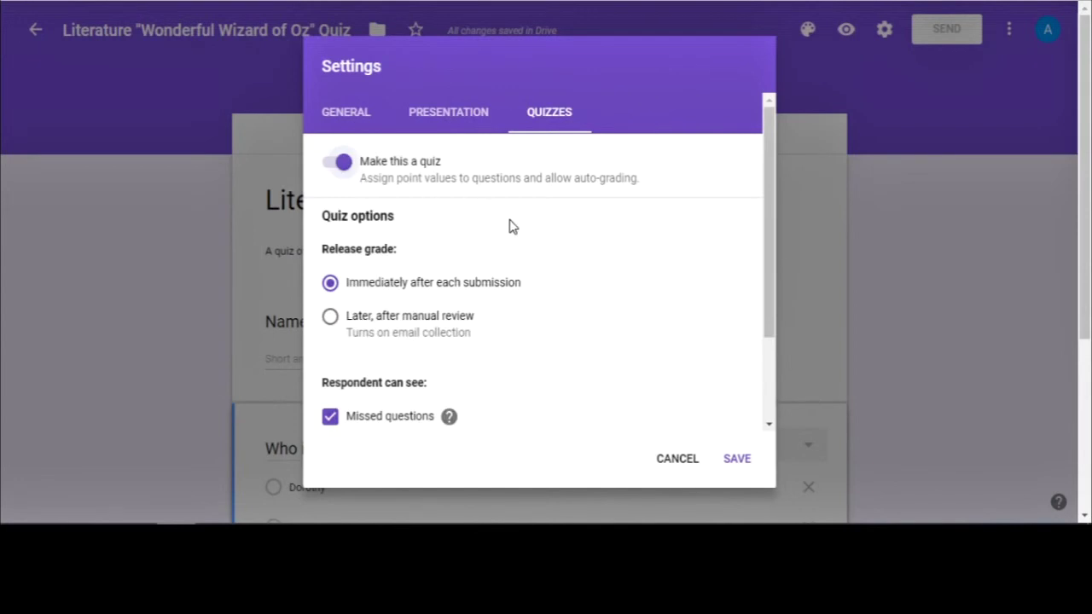
pyautogui.click(735, 460)
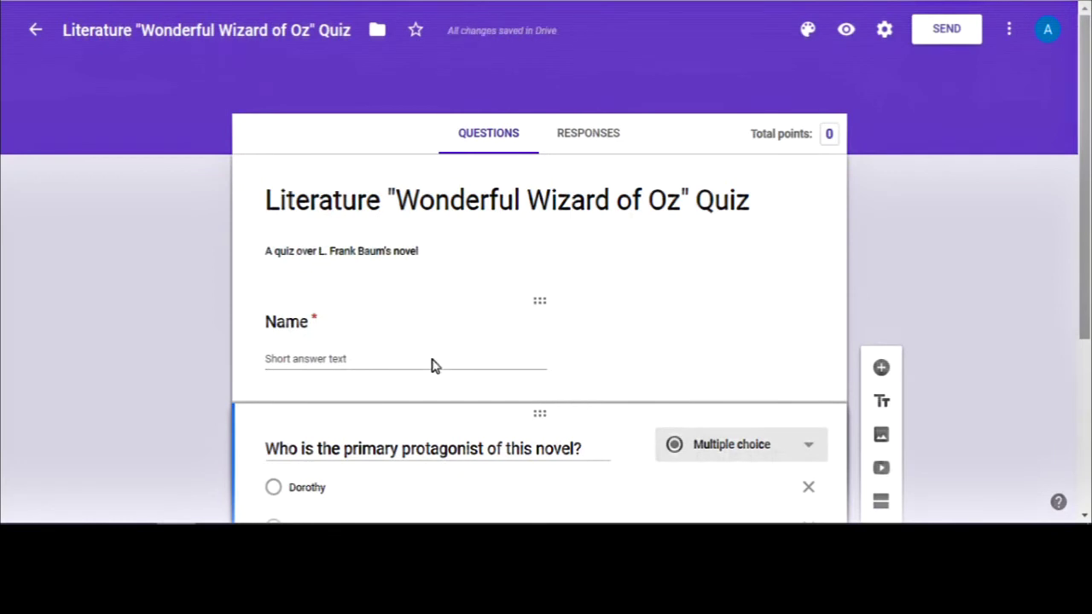
# - Set the protagonist question's answer key to "Dorothy" worth 1 point, and return to editing the question
pyautogui.scroll(-3, 431, 365)
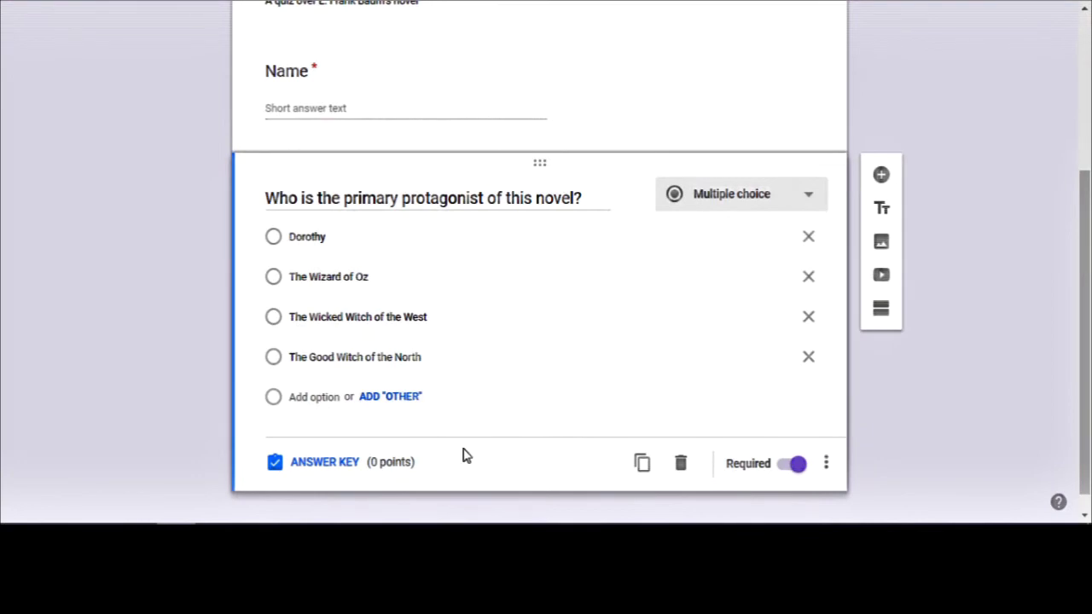
pyautogui.click(342, 463)
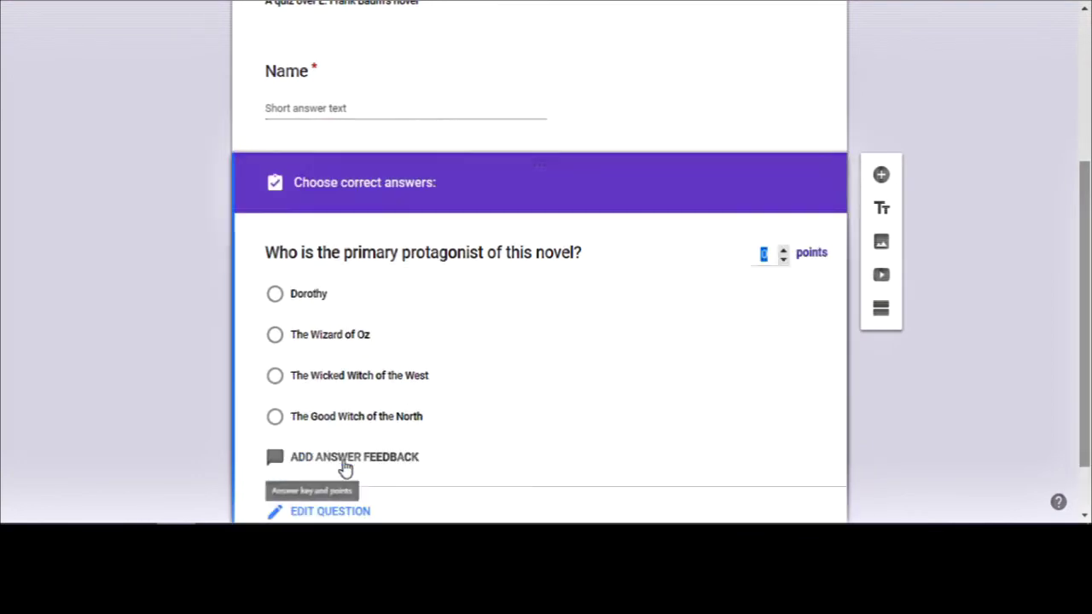
pyautogui.click(782, 250)
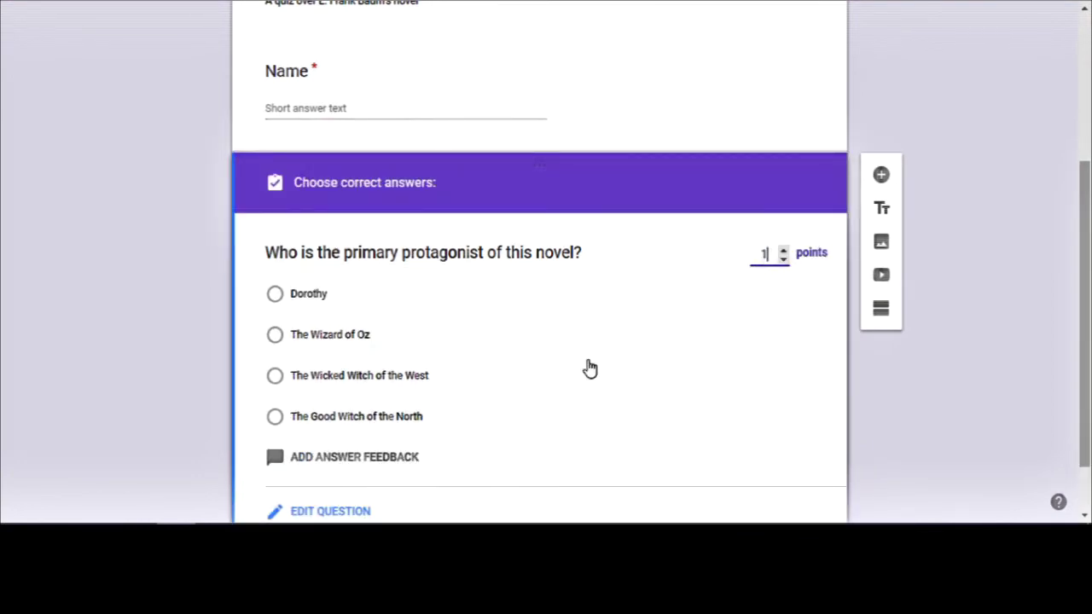
pyautogui.click(302, 300)
pyautogui.scroll(-1, 508, 335)
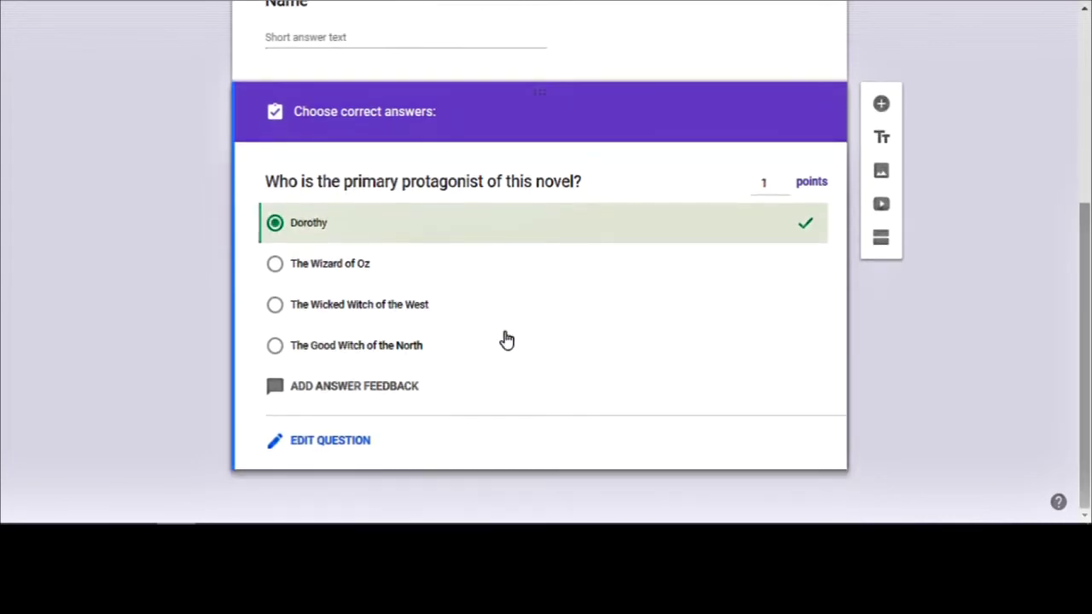
pyautogui.click(348, 444)
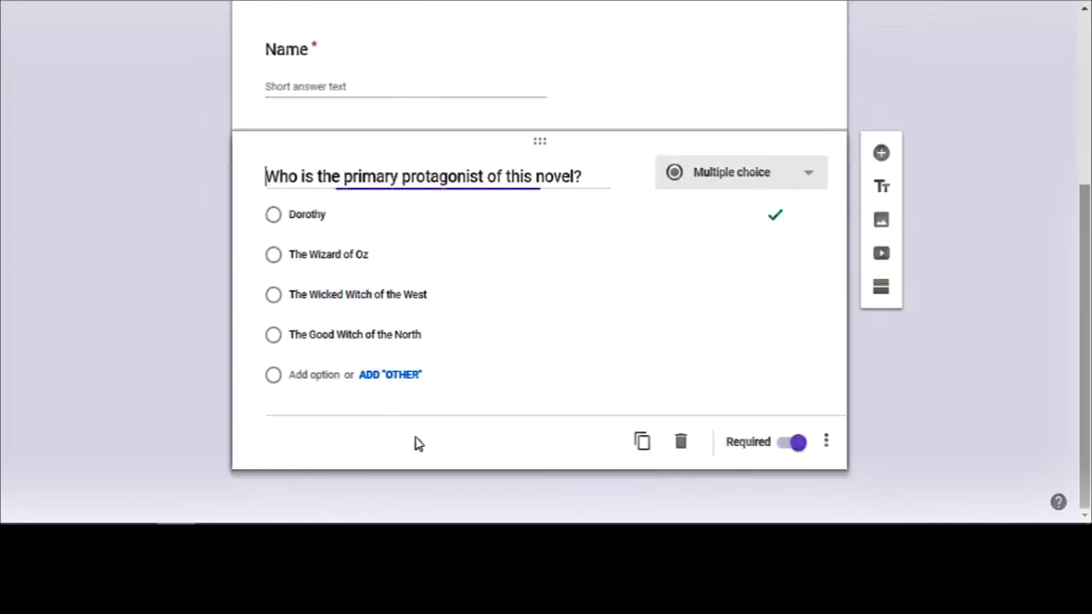